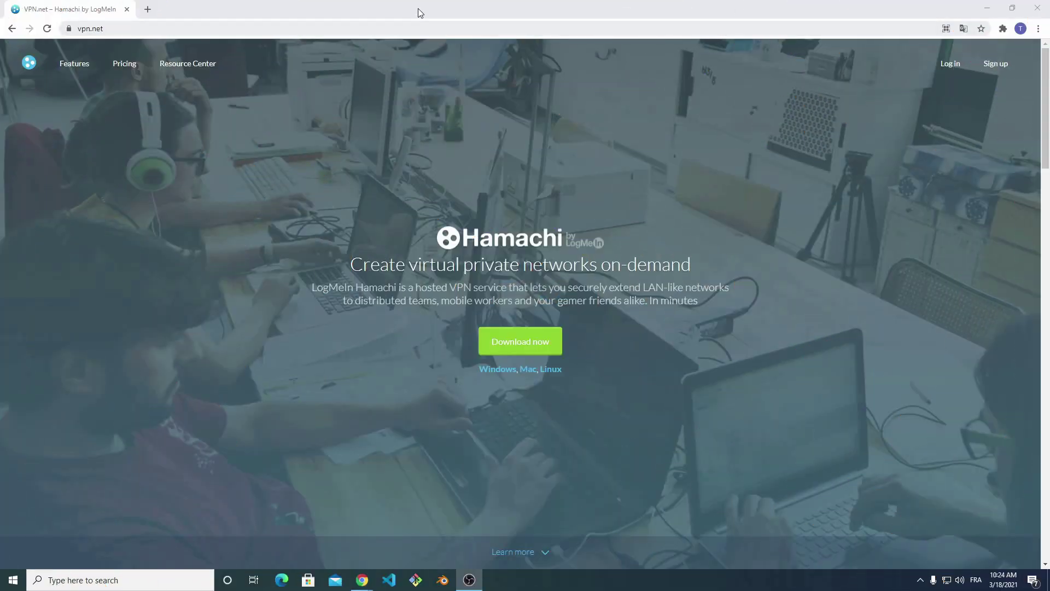
# Download the Hamachi installer hamachi.msi from the vpn.net homepage.
pyautogui.click(390, 31)
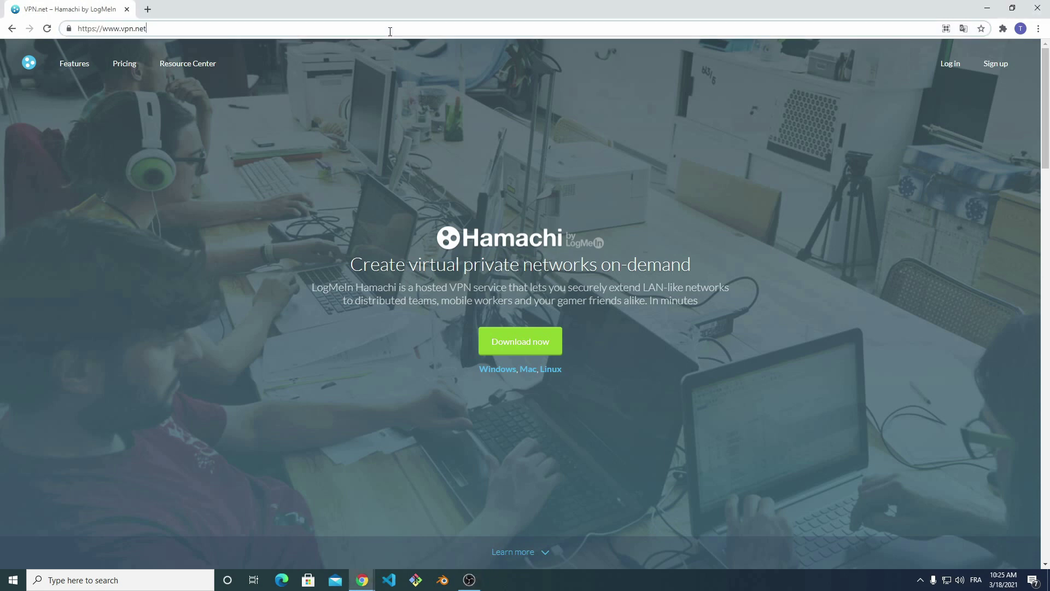
pyautogui.click(524, 344)
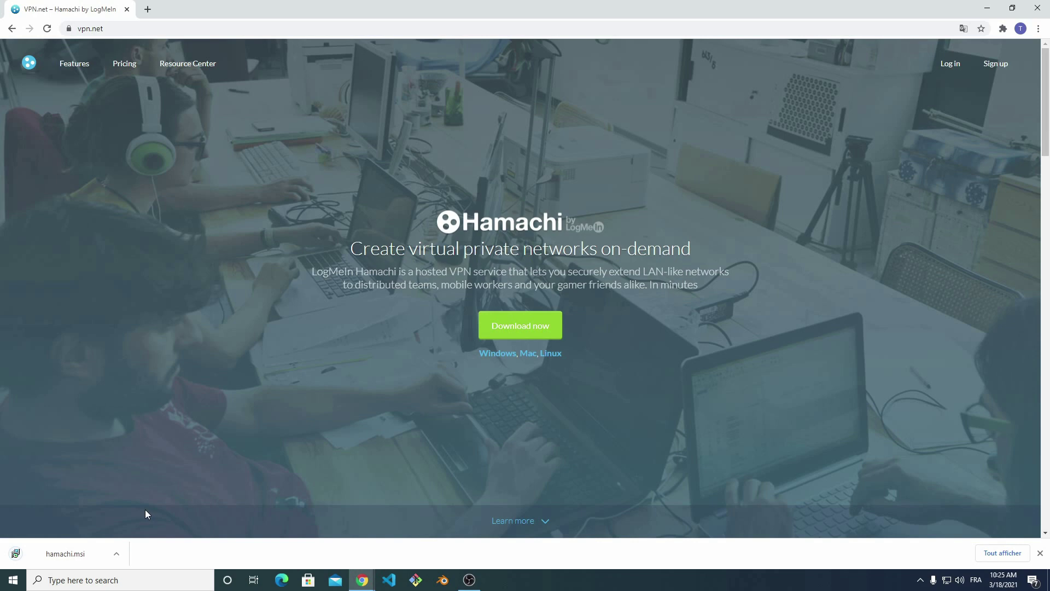
# Run hamachi.msi and install Hamachi in English to the default folder without LastPass, then launch it.
pyautogui.click(64, 555)
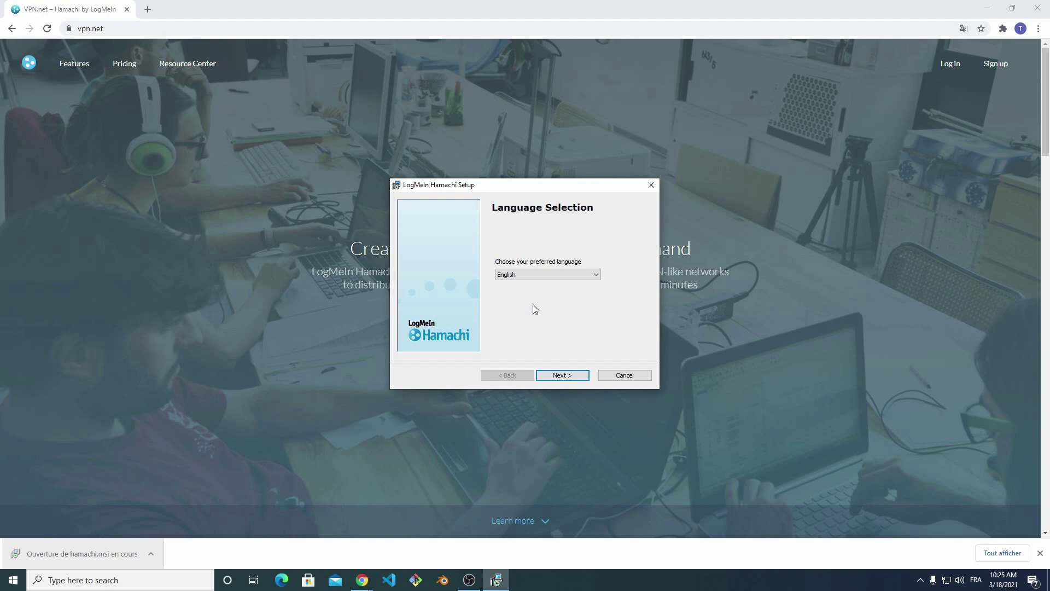
pyautogui.click(561, 376)
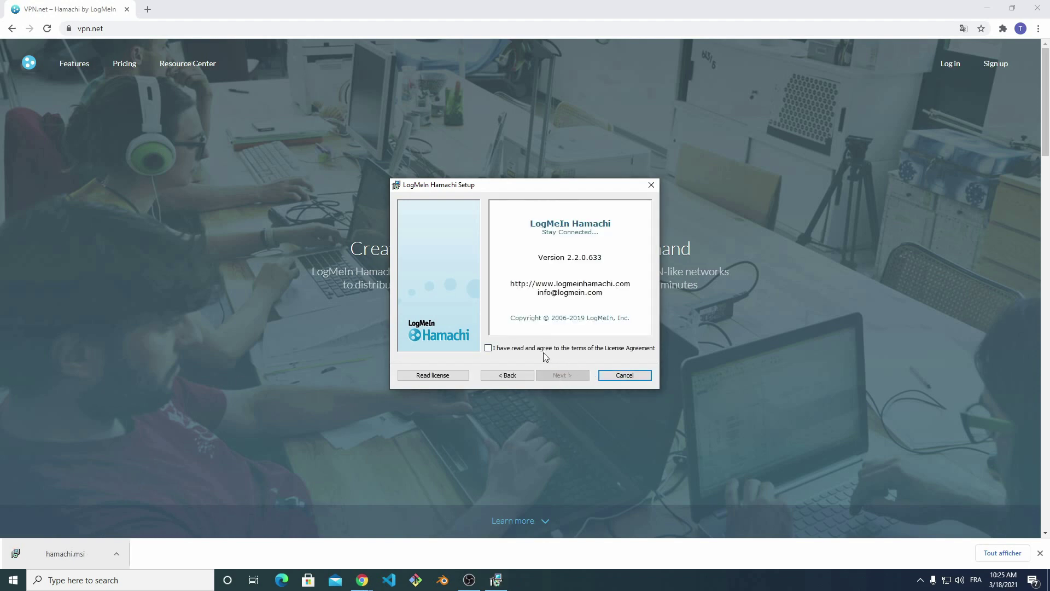
pyautogui.click(546, 350)
pyautogui.click(566, 377)
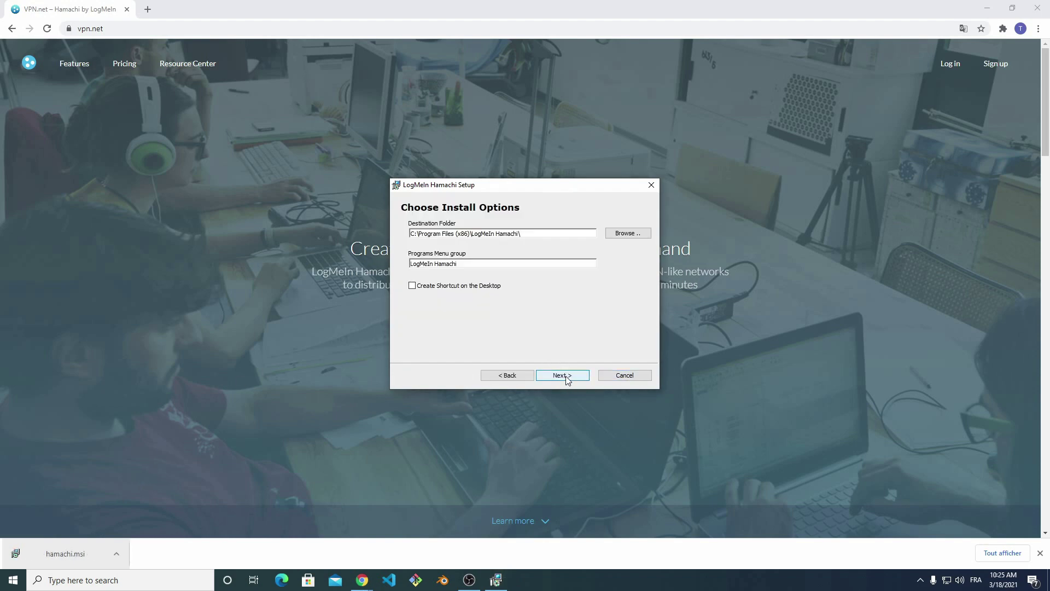
pyautogui.click(563, 376)
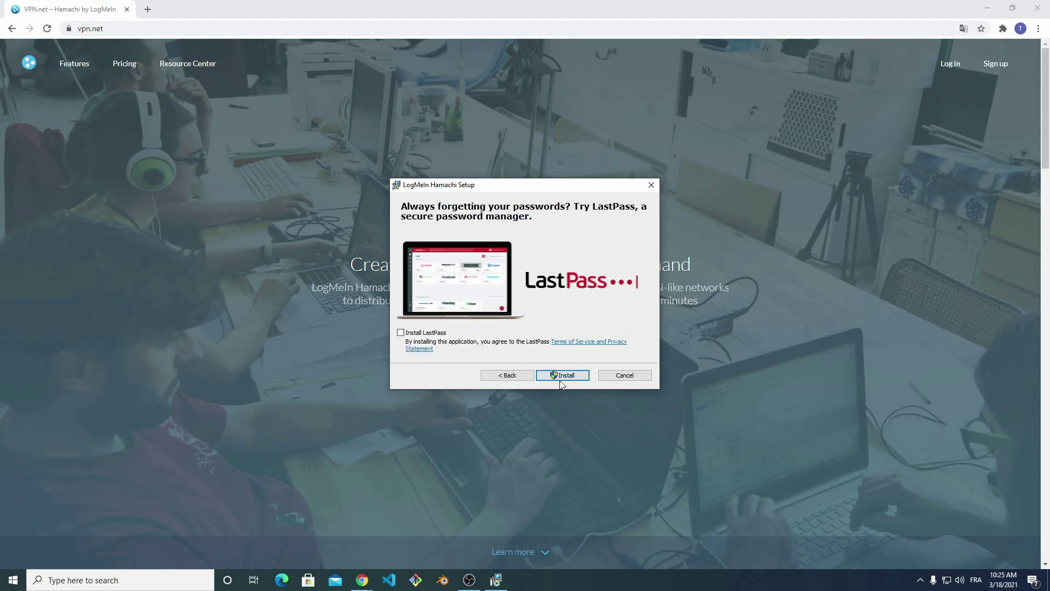
pyautogui.click(561, 378)
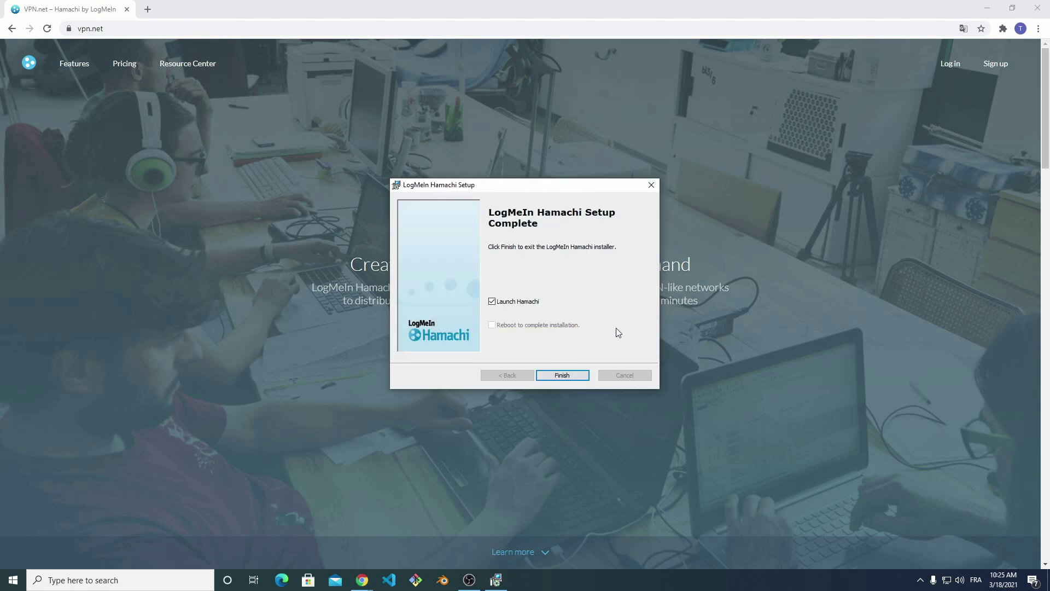
pyautogui.click(576, 375)
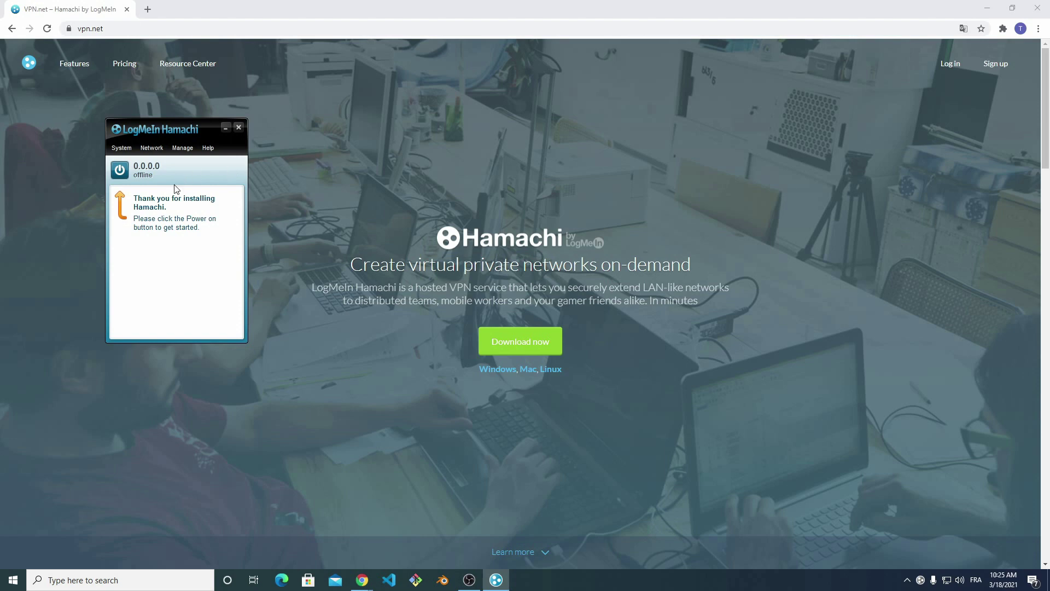
# Power on the Hamachi client so it goes online.
pyautogui.click(120, 171)
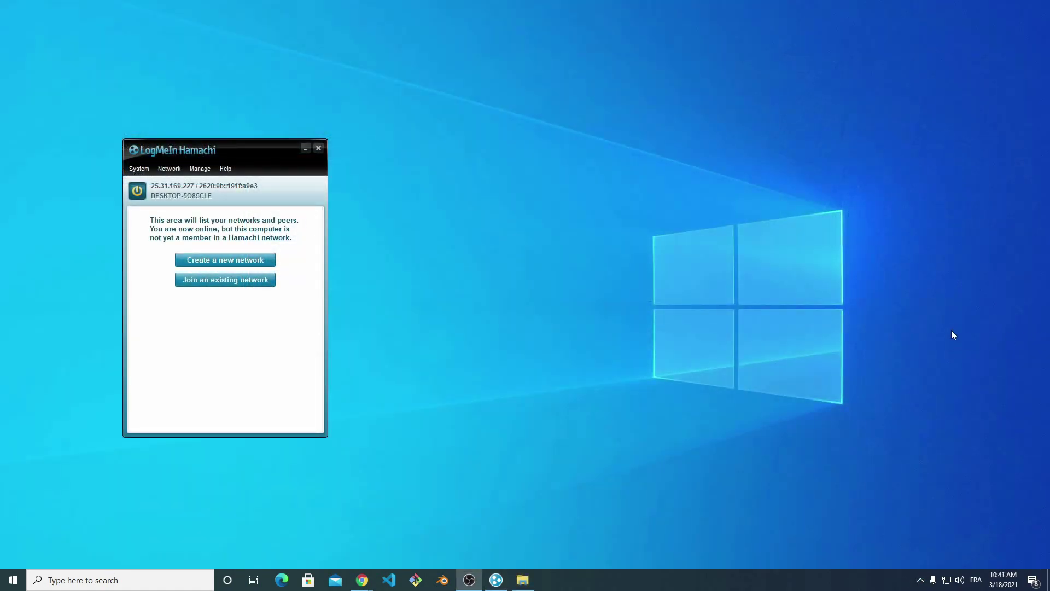
# Create the Hamachi network MixerTuto protected by a confirmed password.
pyautogui.click(238, 264)
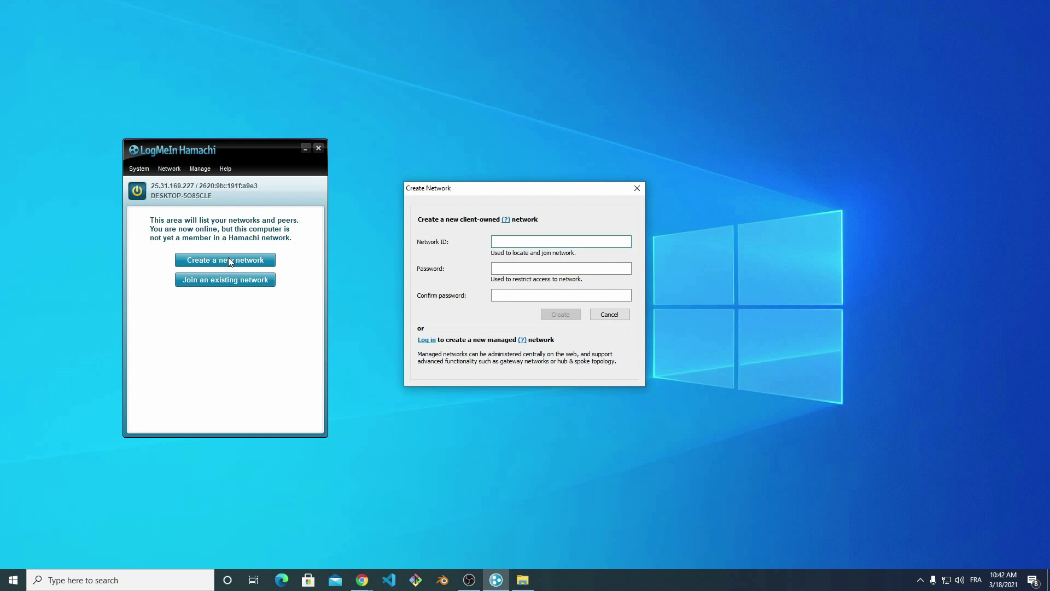
pyautogui.write('Mix*')
pyautogui.press('Tab')
pyautogui.write('****')
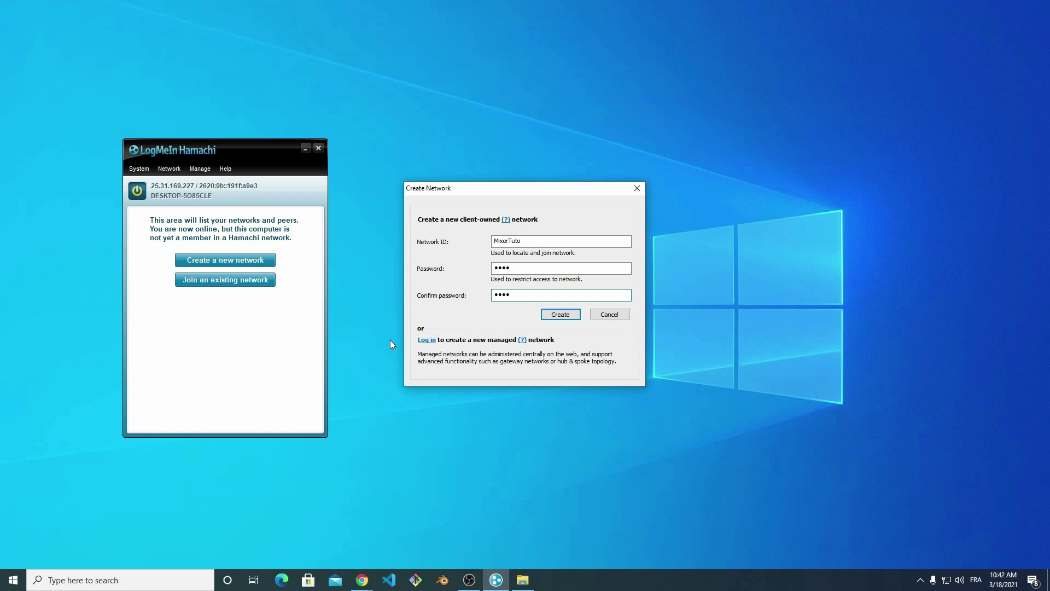
pyautogui.click(555, 315)
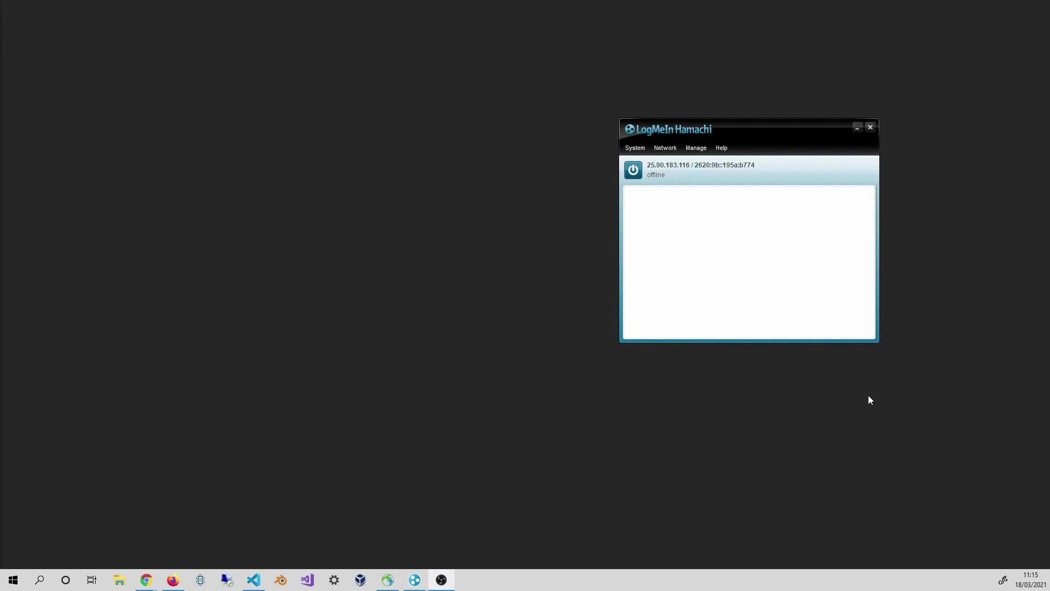
# Bring the second computer's Hamachi window to the front from the taskbar.
pyautogui.click(636, 172)
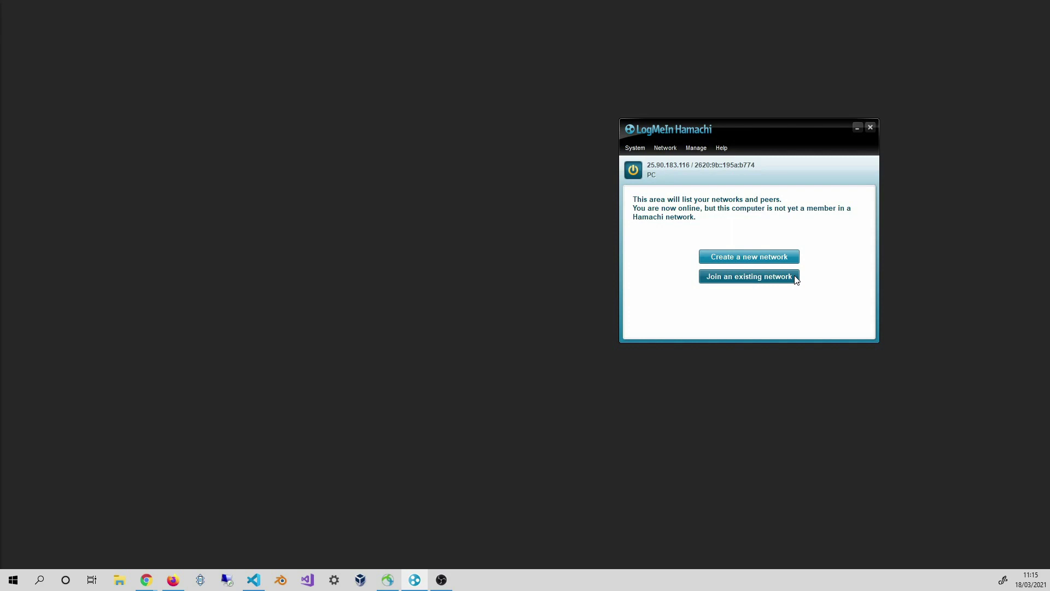
# Join the existing network MixerTuto from the second computer, entering the network password.
pyautogui.click(796, 278)
pyautogui.write('M')
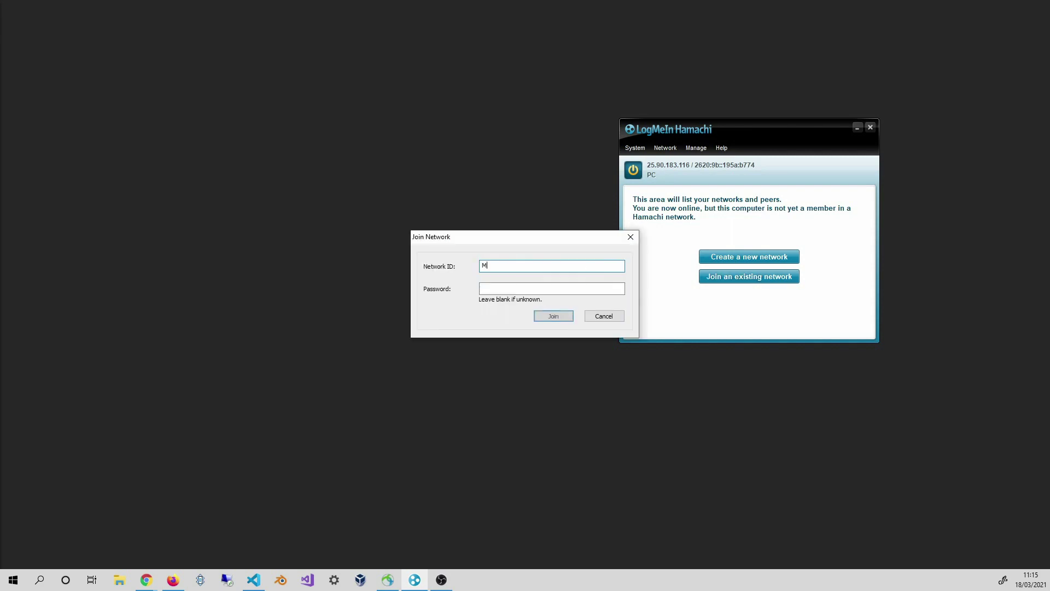
pyautogui.write('ixerTuto')
pyautogui.click(575, 287)
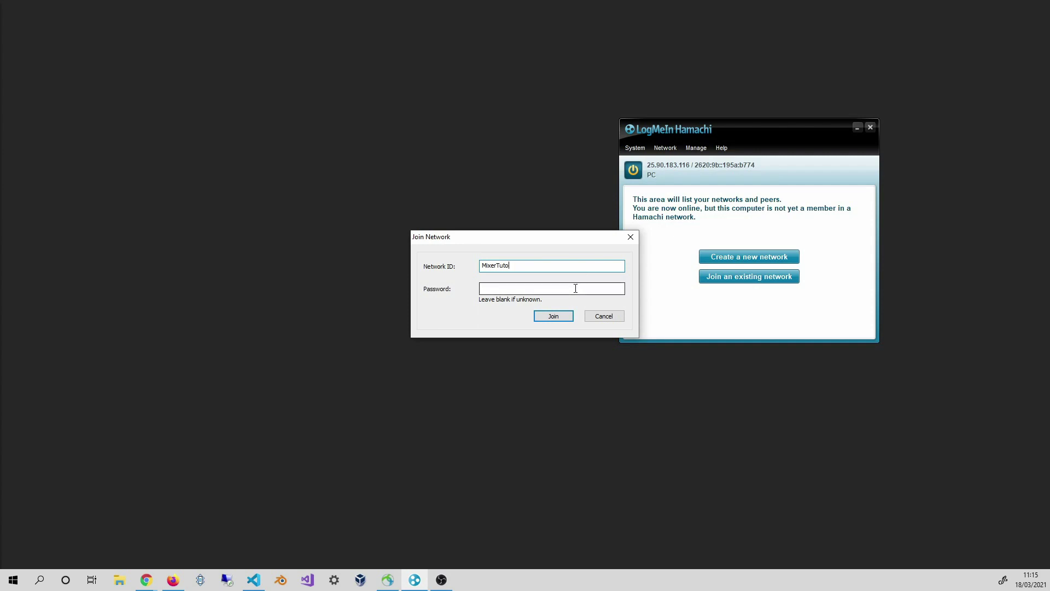
pyautogui.write('1234')
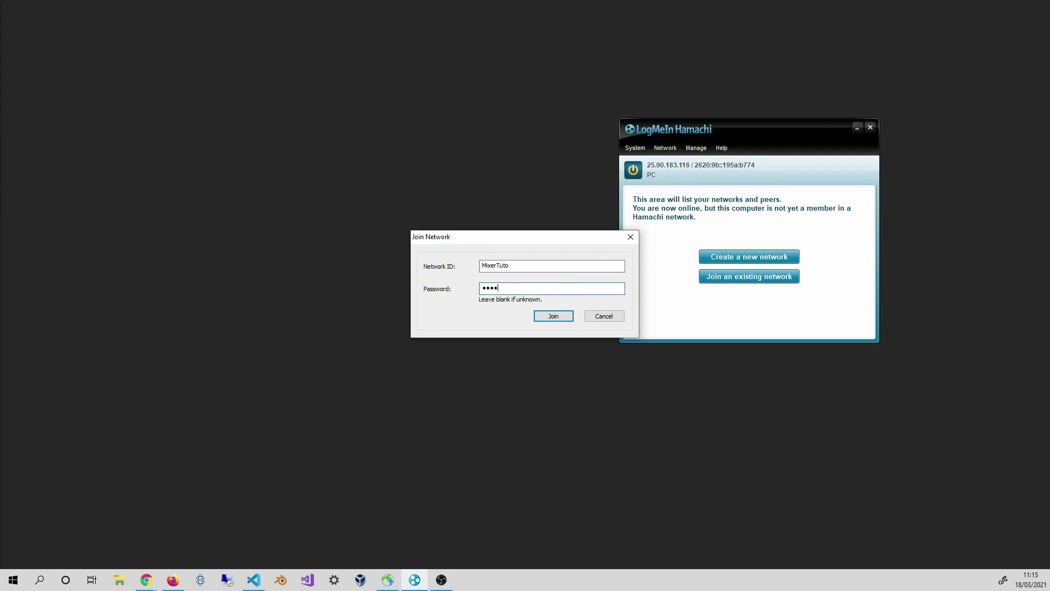
pyautogui.press('Return')
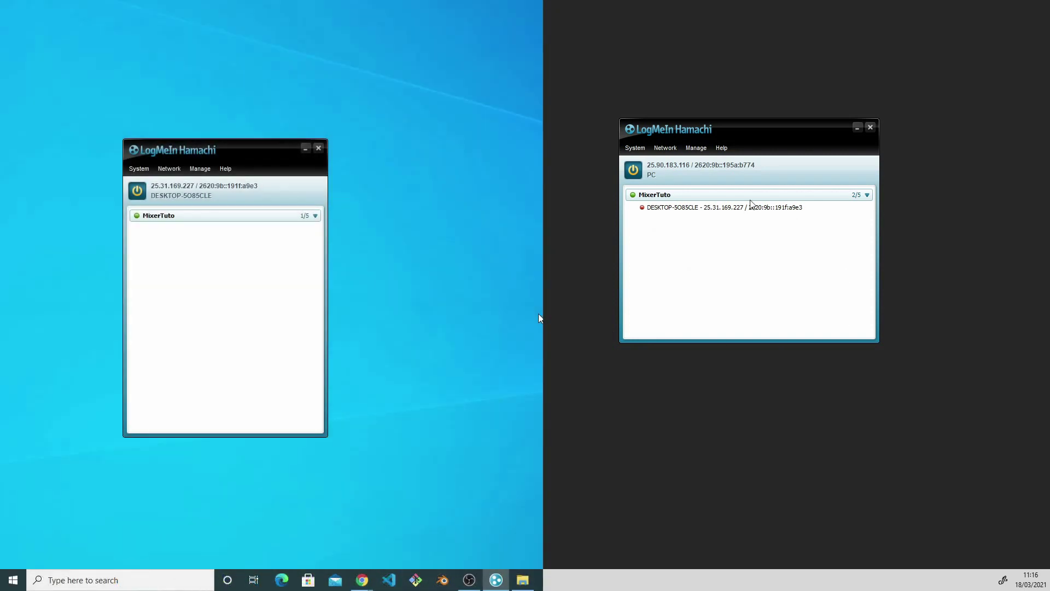
pyautogui.moveTo(699, 198)
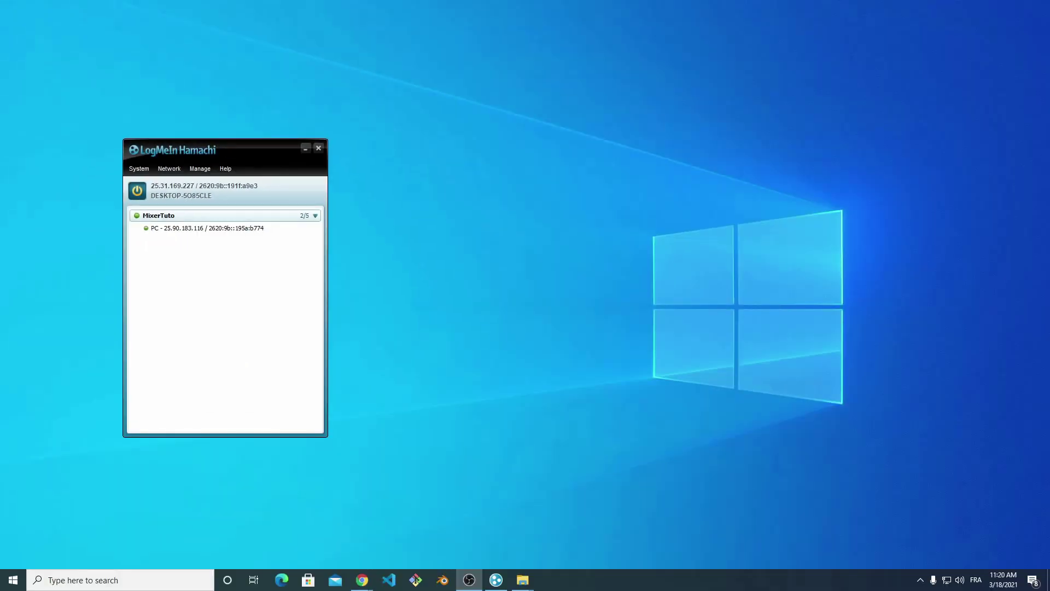
# Launch Blender snapped to the left half and open the Mixer tab in the sidebar.
pyautogui.click(443, 580)
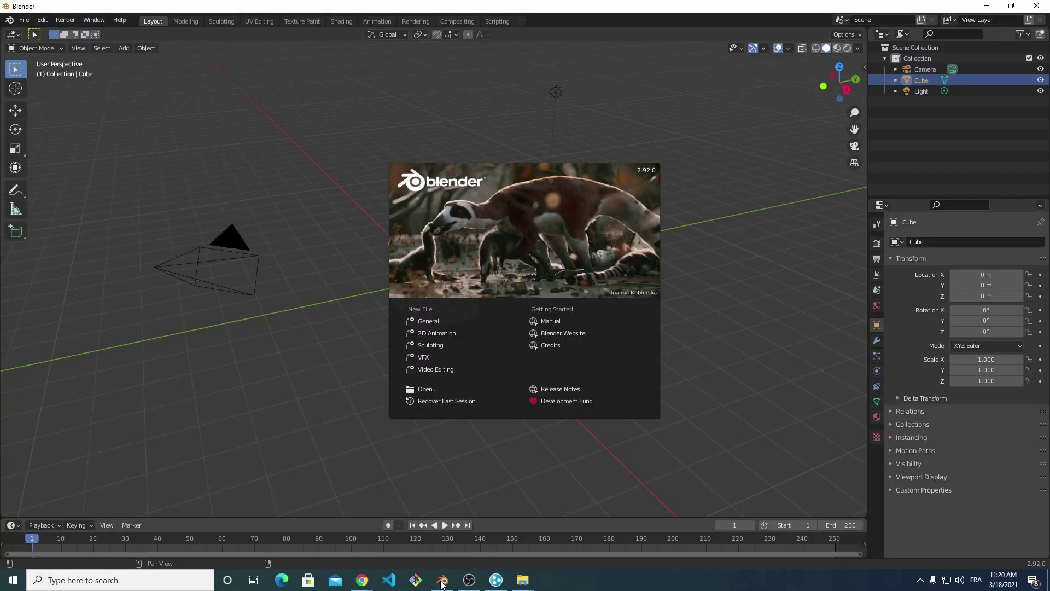
pyautogui.press('super+Left')
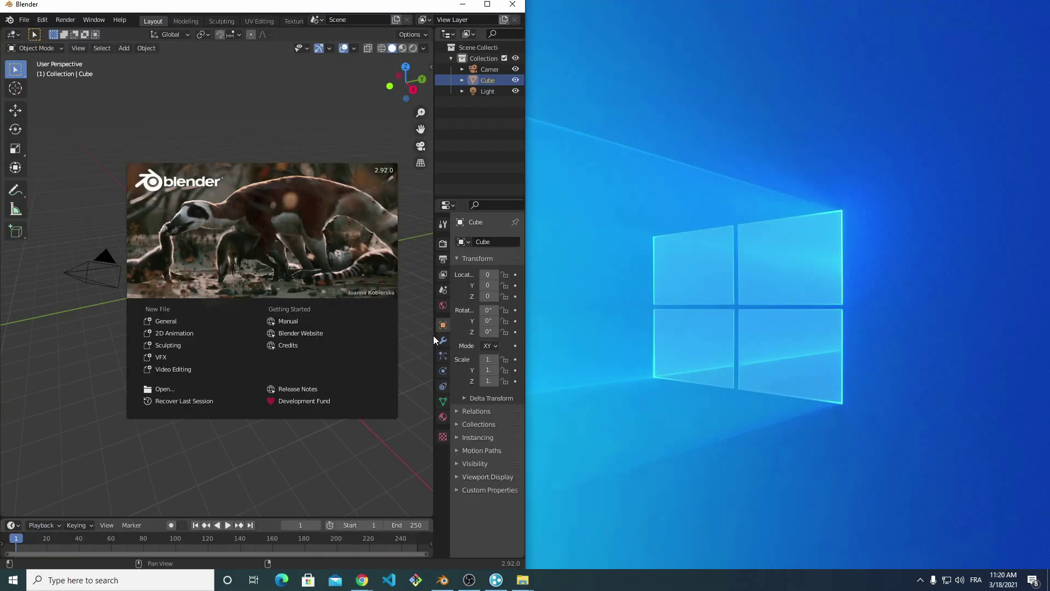
pyautogui.click(321, 129)
pyautogui.press('n')
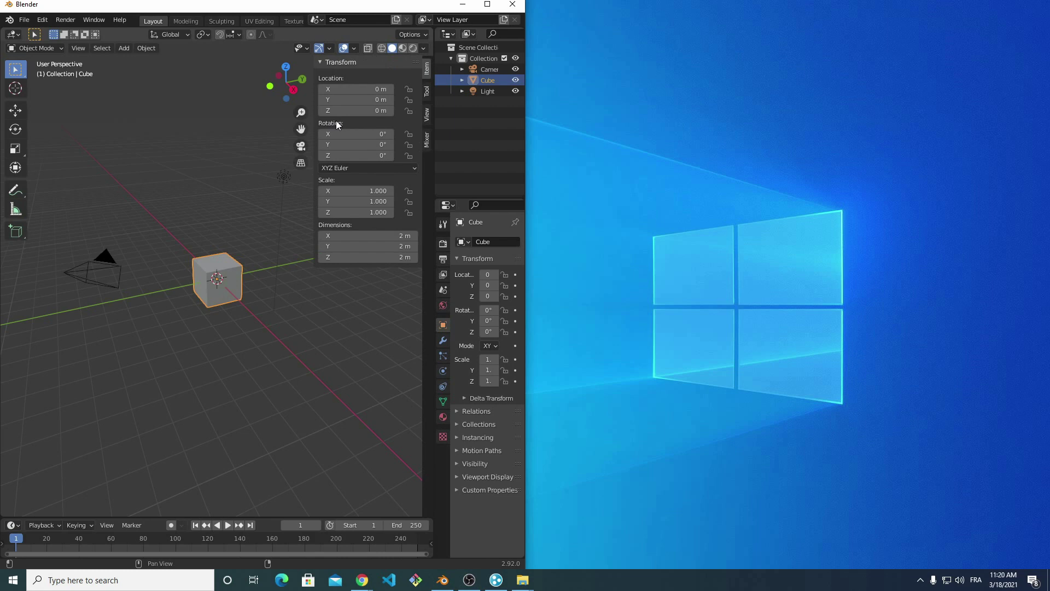
pyautogui.click(427, 140)
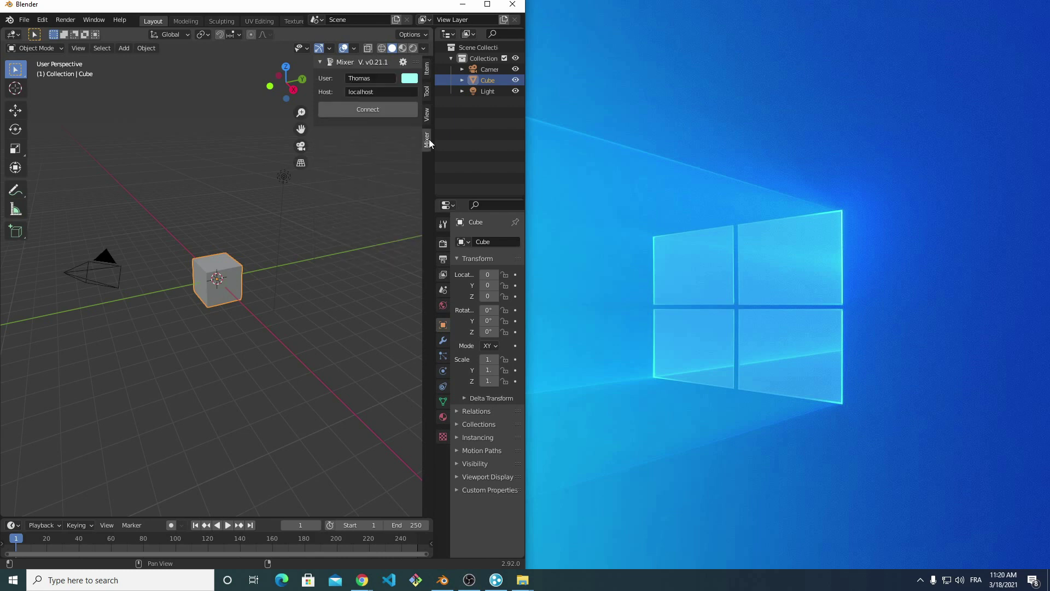
# Connect to the Mixer server on localhost and create a new shared room.
pyautogui.click(387, 90)
pyautogui.click(379, 111)
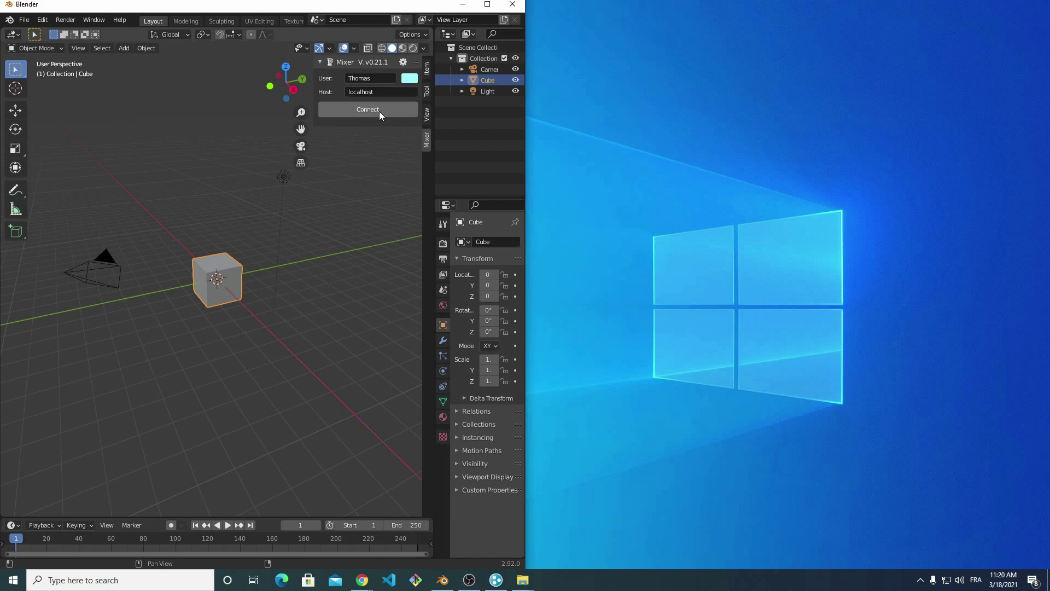
pyautogui.click(379, 111)
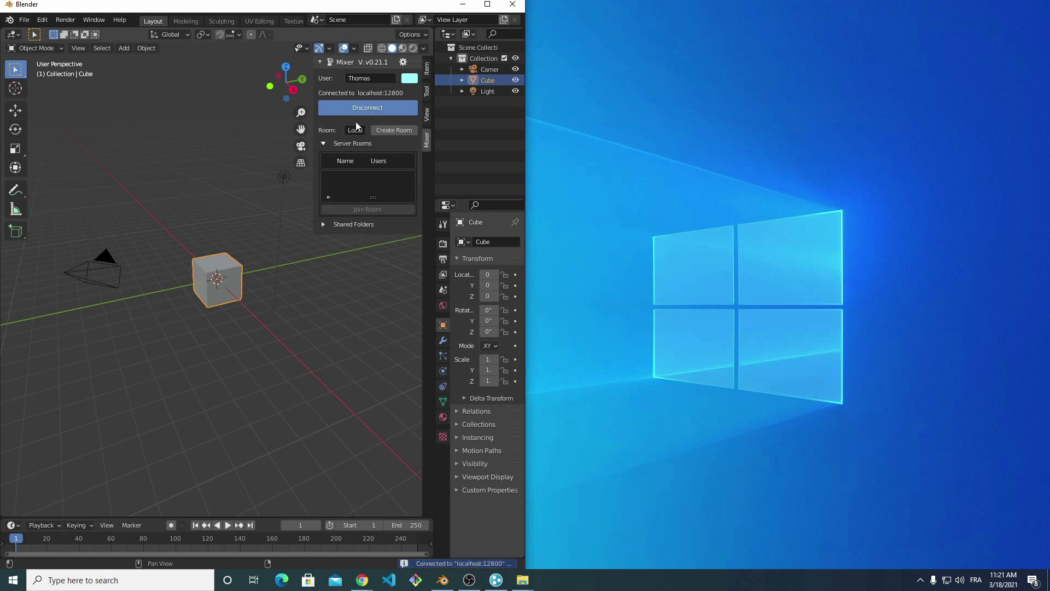
pyautogui.click(401, 130)
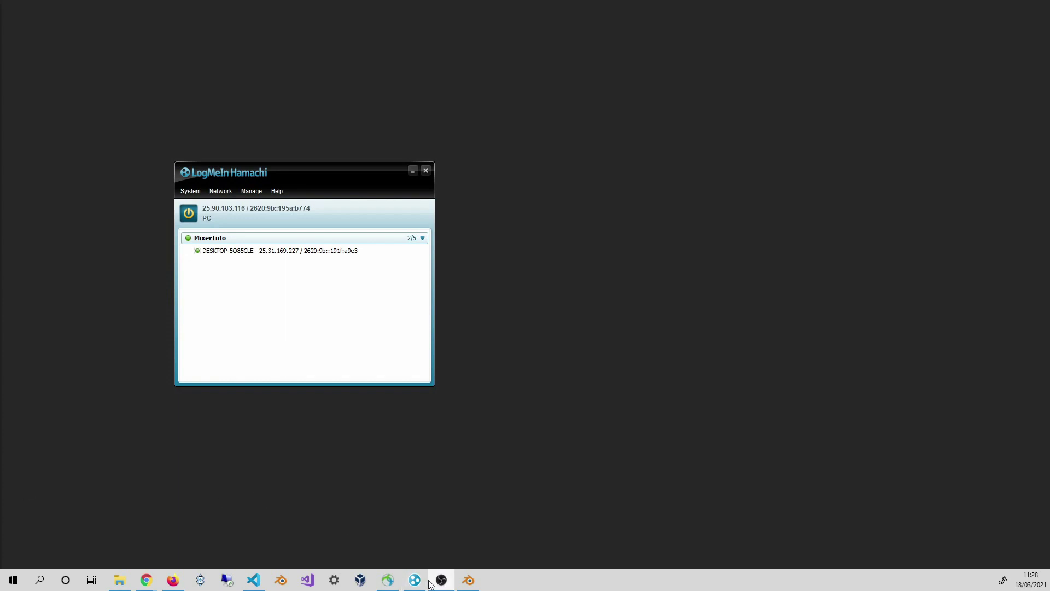
# Launch Blender on the second computer and open the Mixer sidebar settings.
pyautogui.click(473, 581)
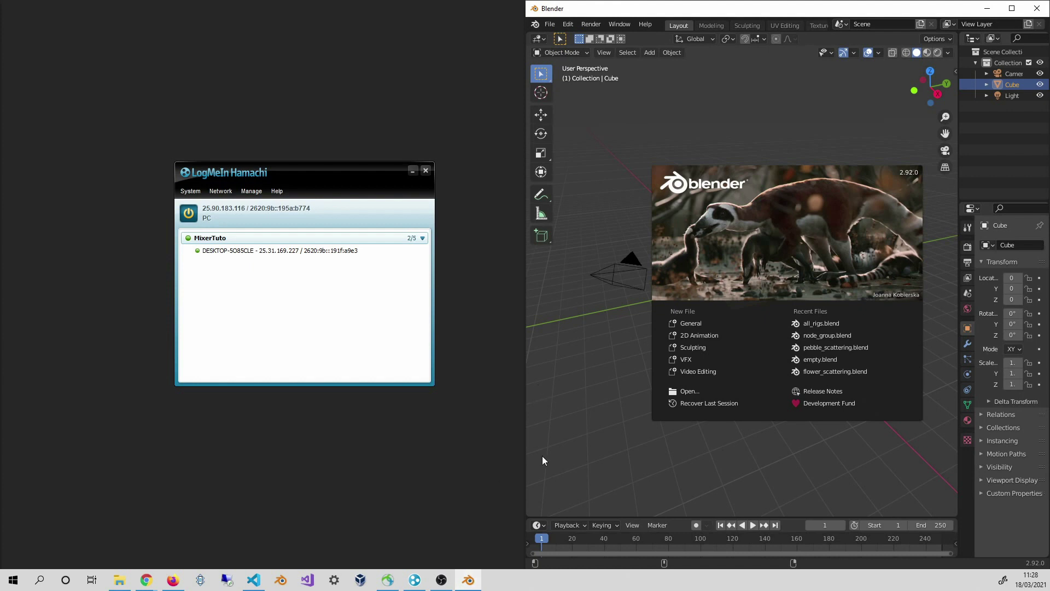
pyautogui.click(956, 67)
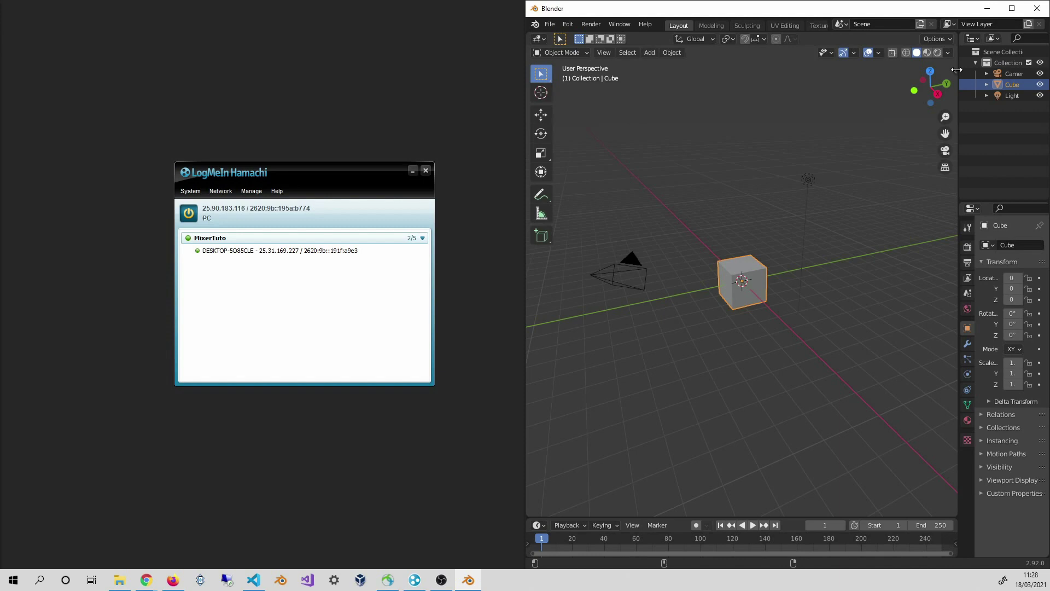
pyautogui.click(955, 69)
pyautogui.click(952, 142)
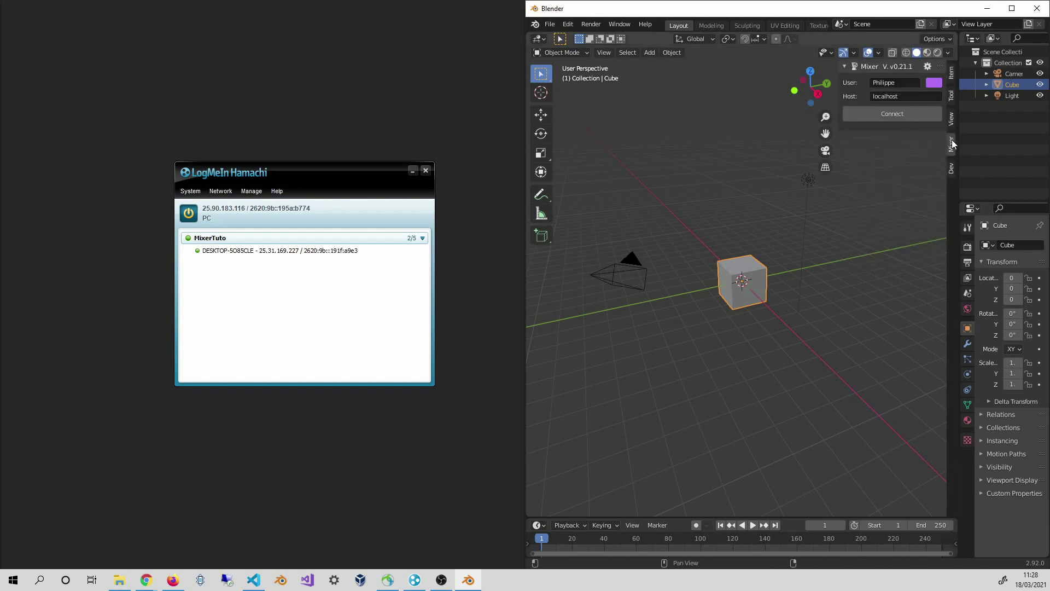
pyautogui.click(904, 97)
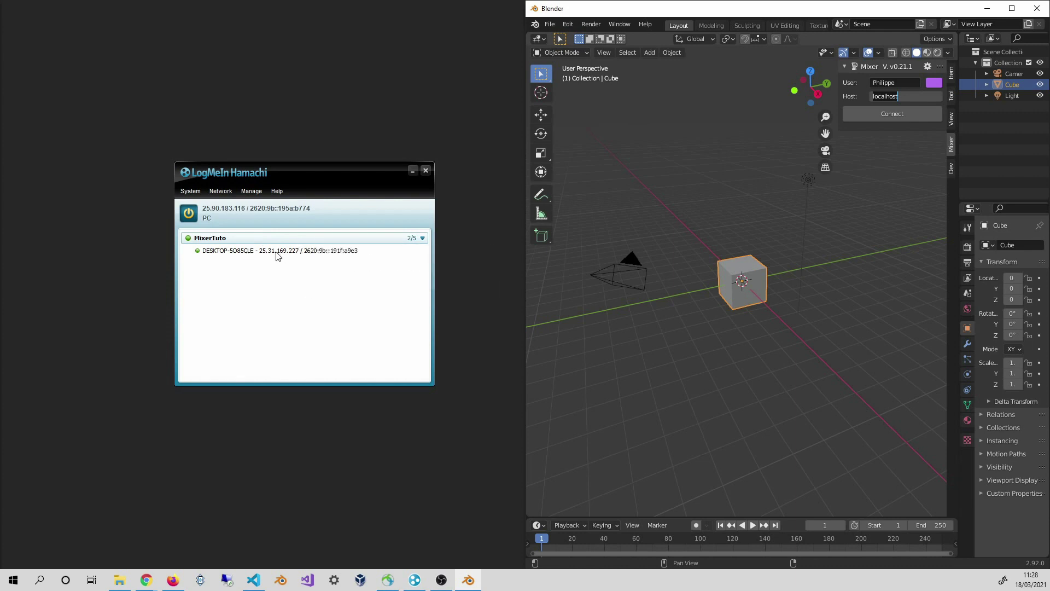
# Copy the Hamachi peer's IPv4 address 25.31.169.227 and paste it as the Mixer host.
pyautogui.click(320, 256)
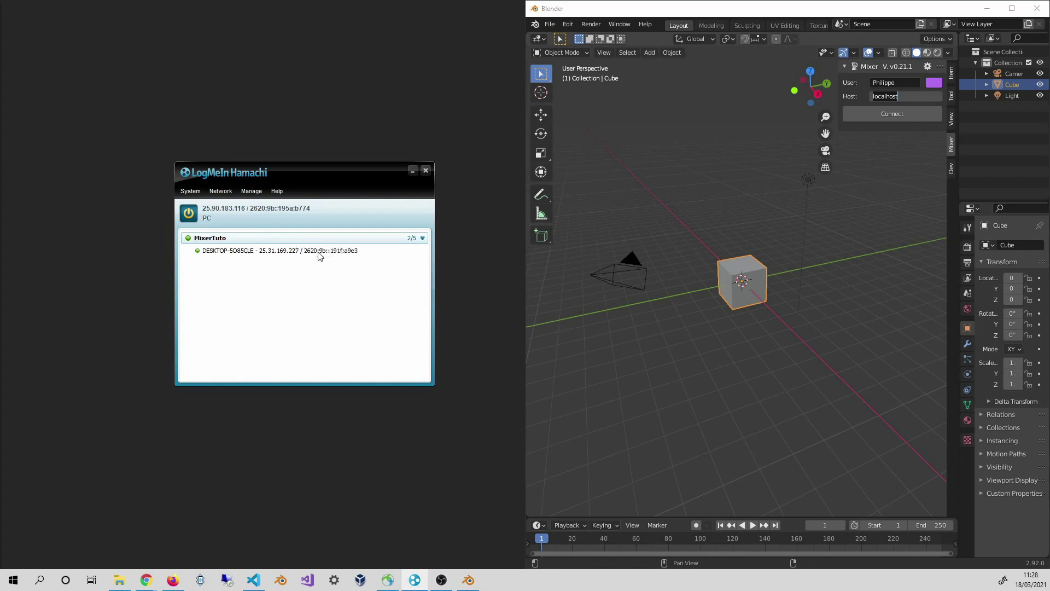
pyautogui.rightClick(321, 255)
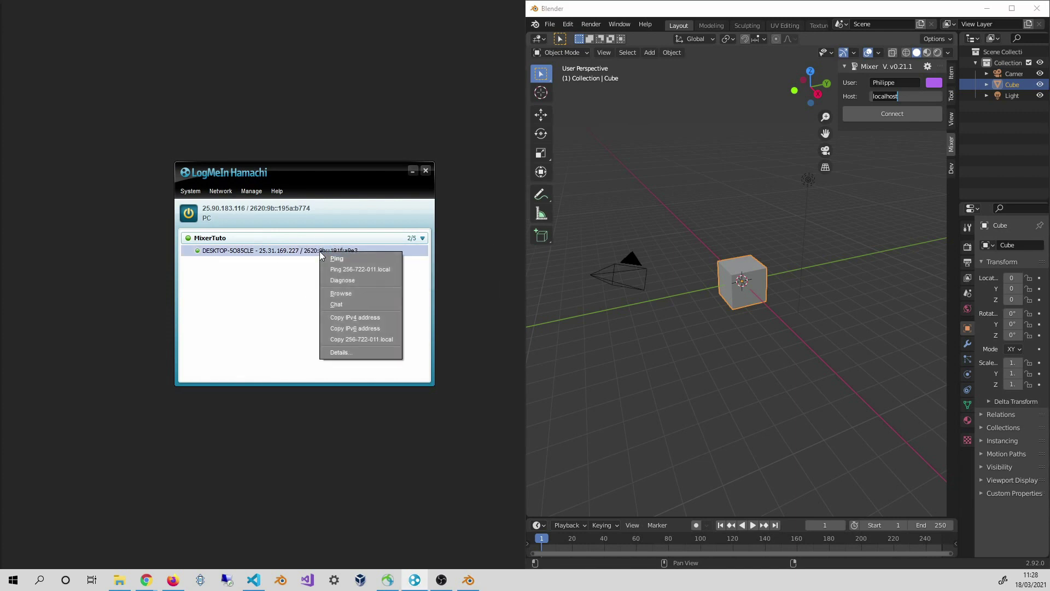
pyautogui.click(387, 317)
pyautogui.hotkey('ctrl', 'a')
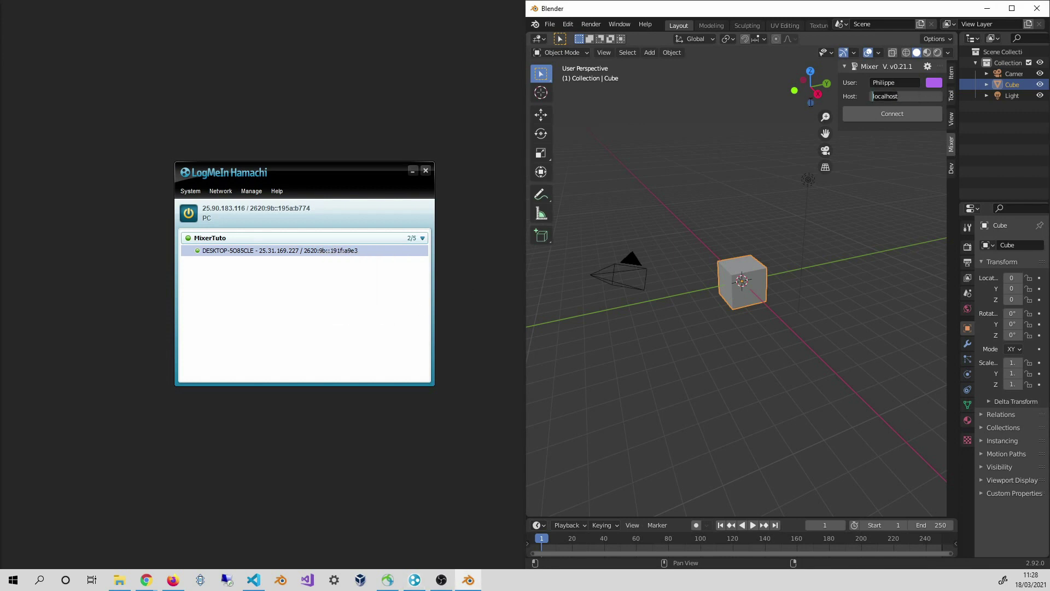
pyautogui.press('BackSpace')
pyautogui.hotkey('ctrl', 'v')
# Connect to the peer's Mixer server and join the Local room.
pyautogui.click(877, 115)
pyautogui.click(877, 115)
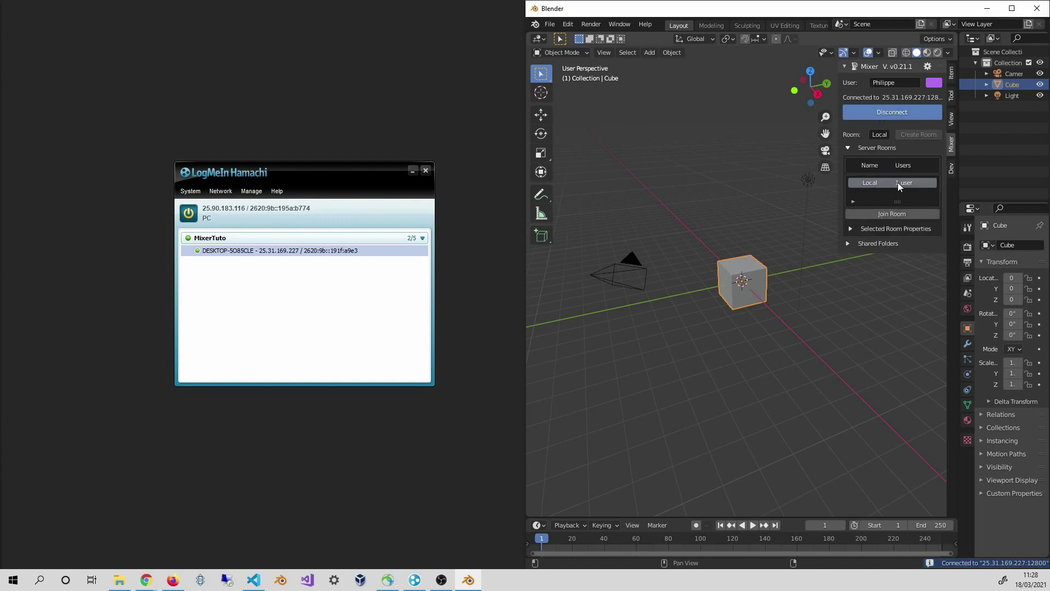
pyautogui.click(890, 214)
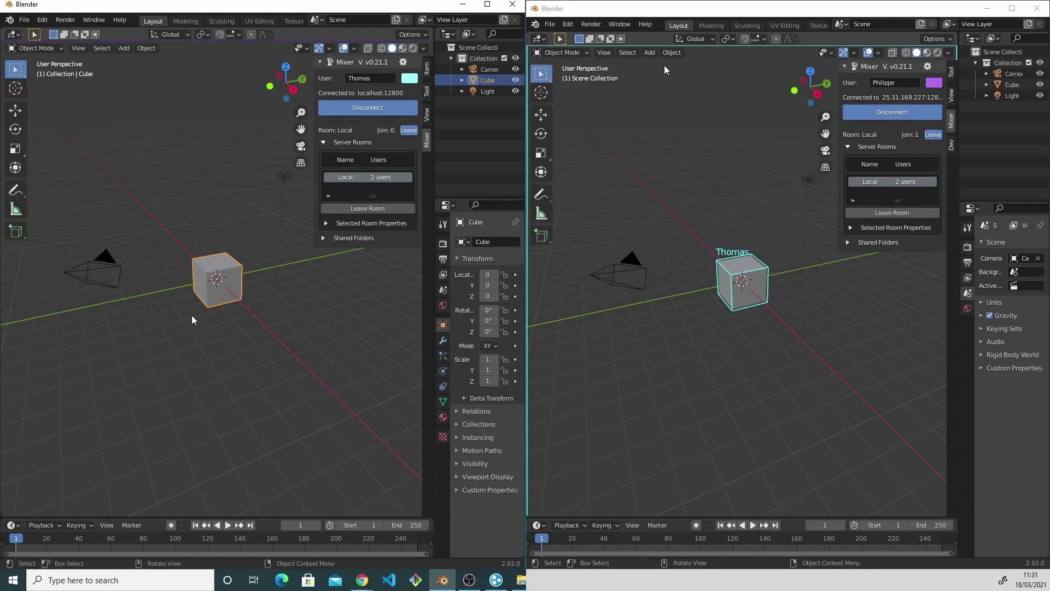
# Add a torus mesh, move it, and scale it up about 2.4 times.
pyautogui.click(649, 52)
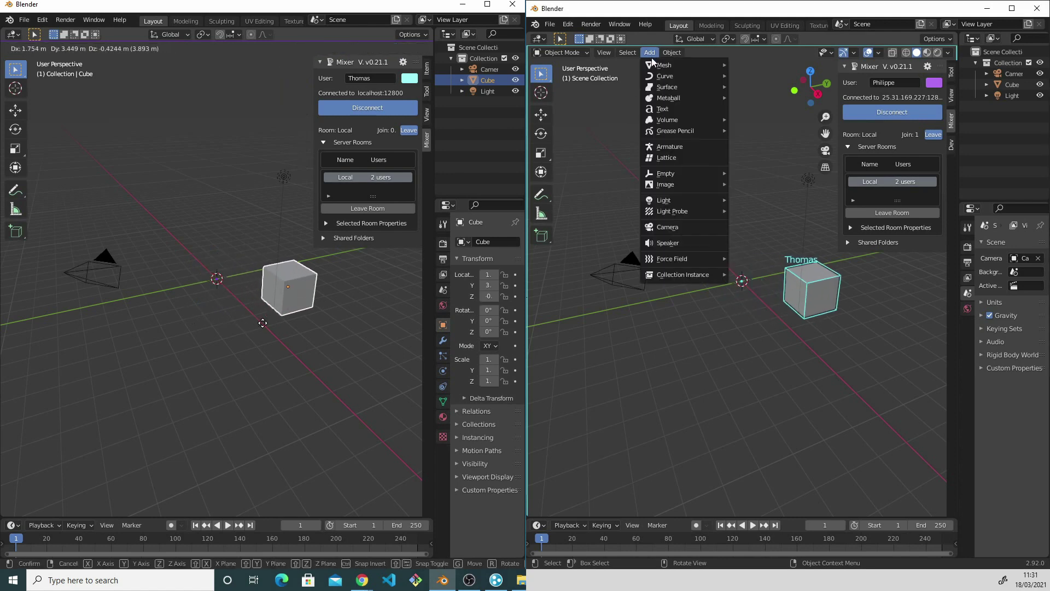
pyautogui.moveTo(658, 67)
pyautogui.click(750, 142)
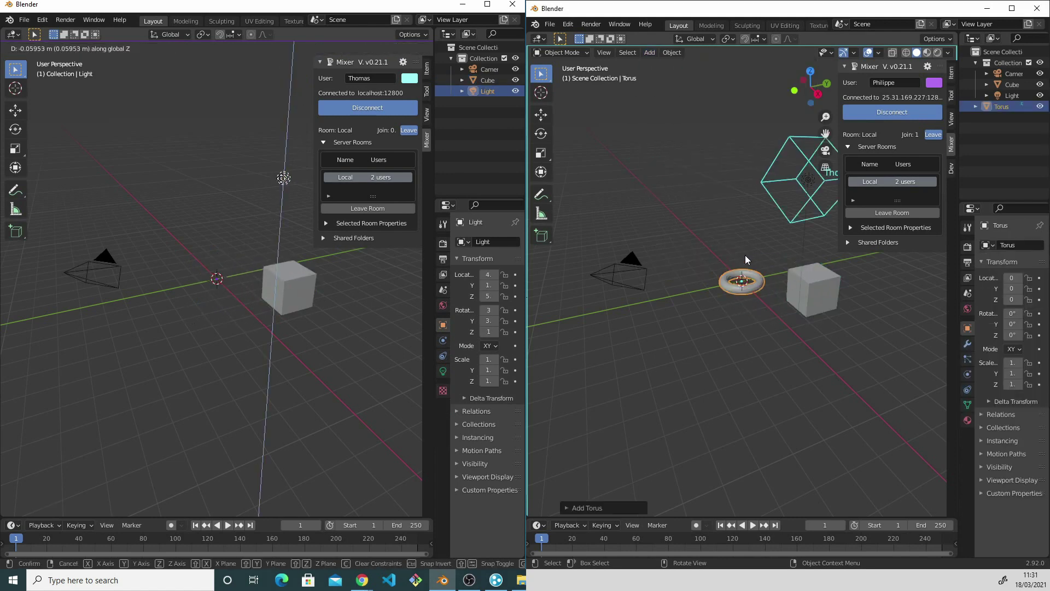
pyautogui.click(280, 224)
pyautogui.click(293, 289)
pyautogui.press('g')
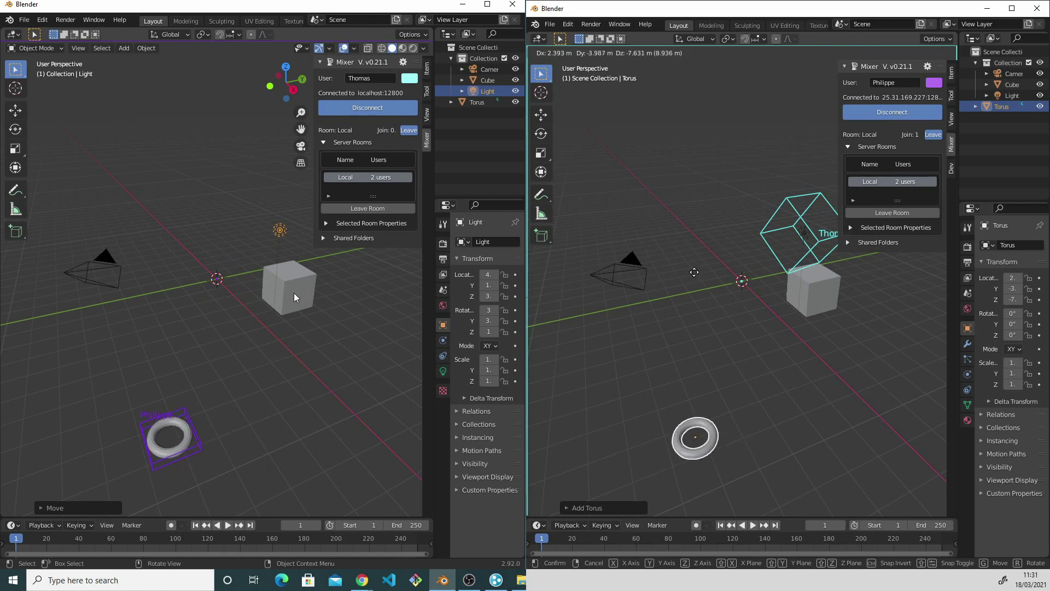
pyautogui.moveTo(262, 385); pyautogui.dragTo(140, 379)
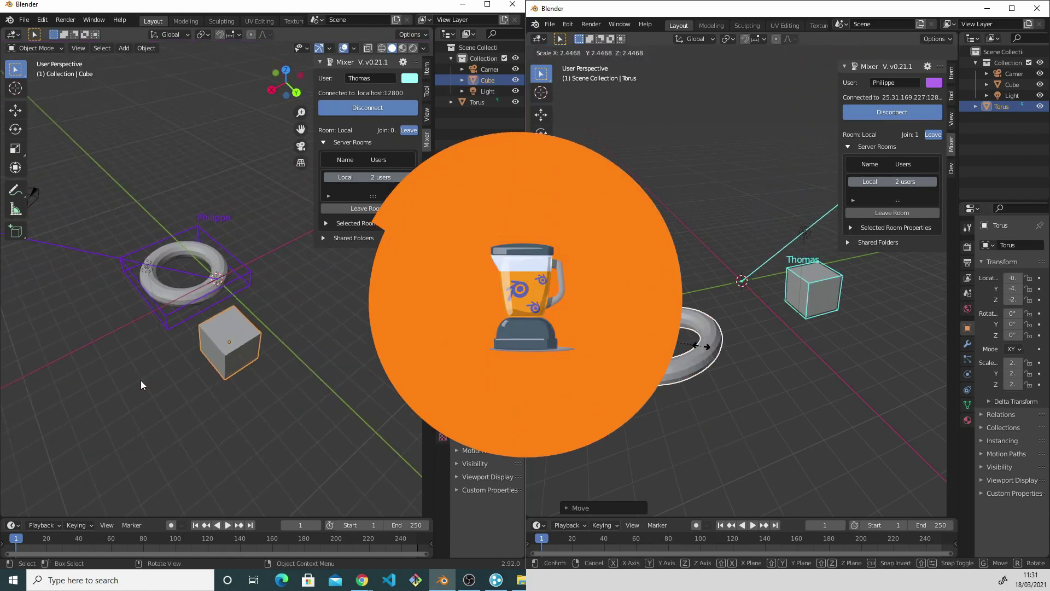